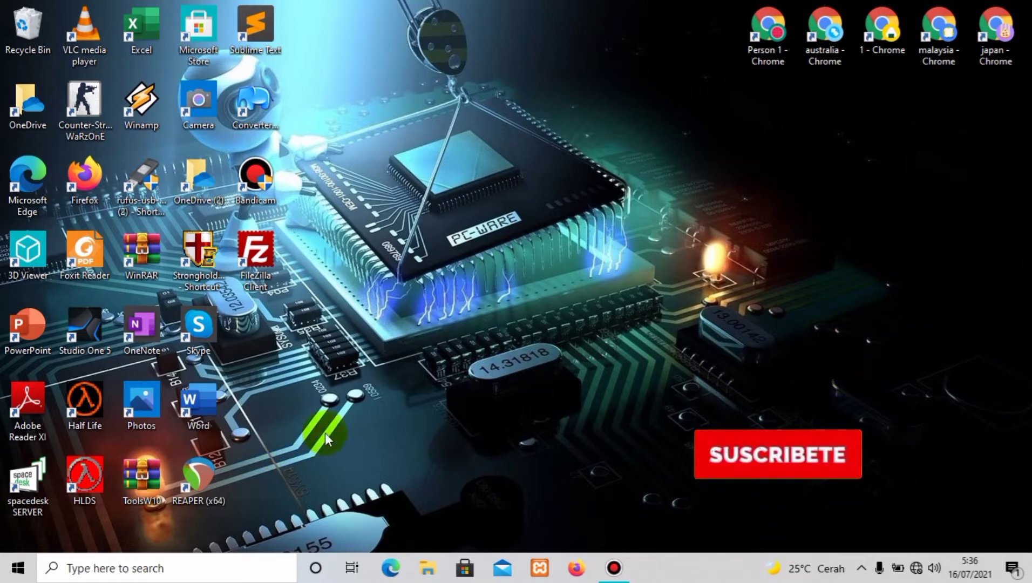
pyautogui.click(428, 567)
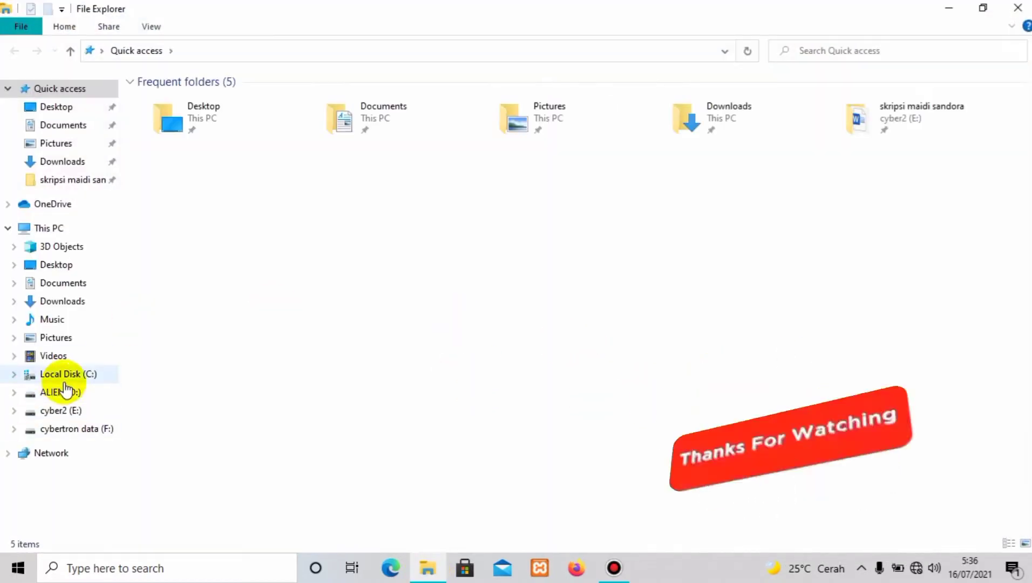
pyautogui.click(64, 247)
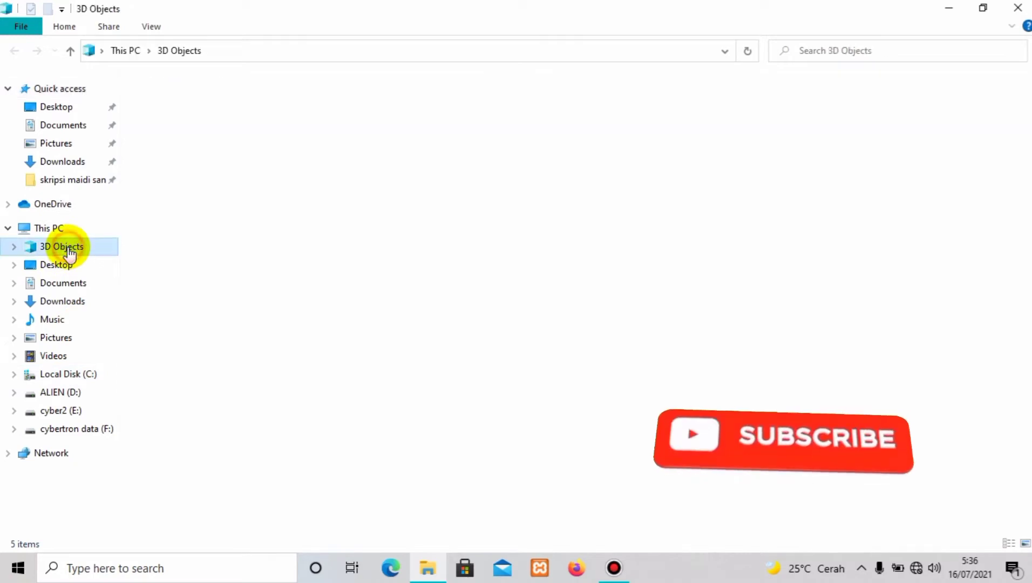
pyautogui.click(92, 392)
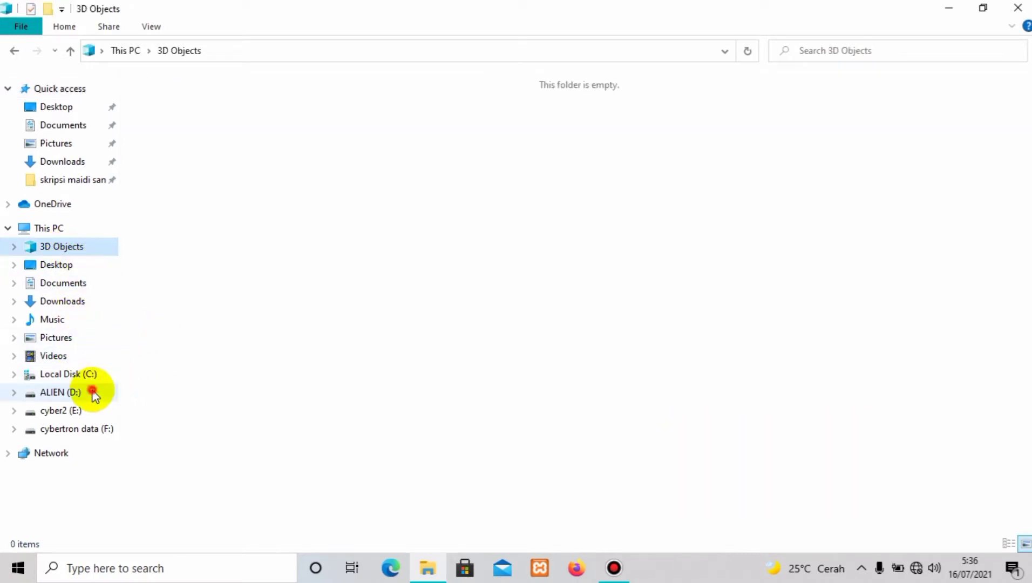
pyautogui.click(89, 409)
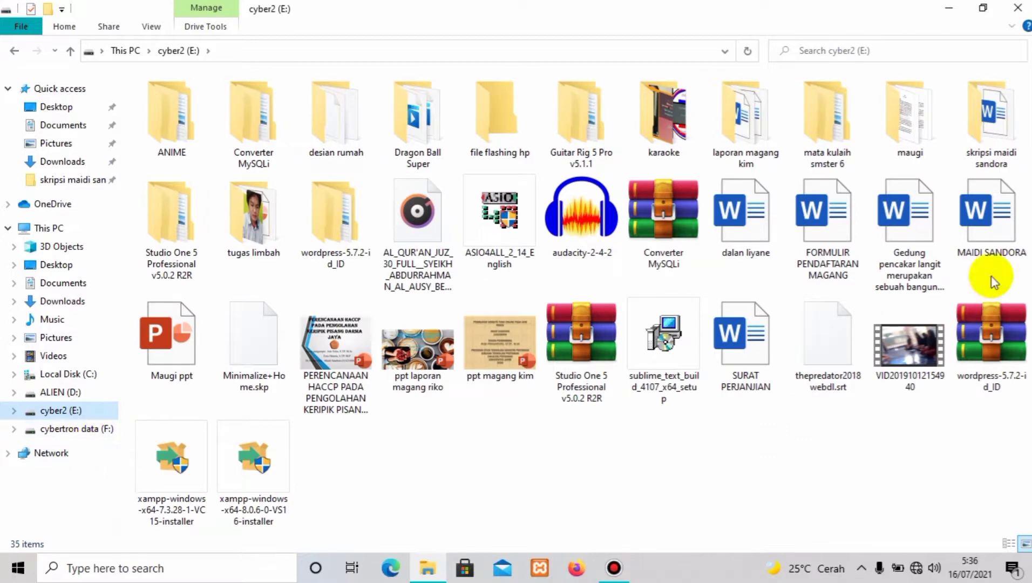
pyautogui.click(974, 212)
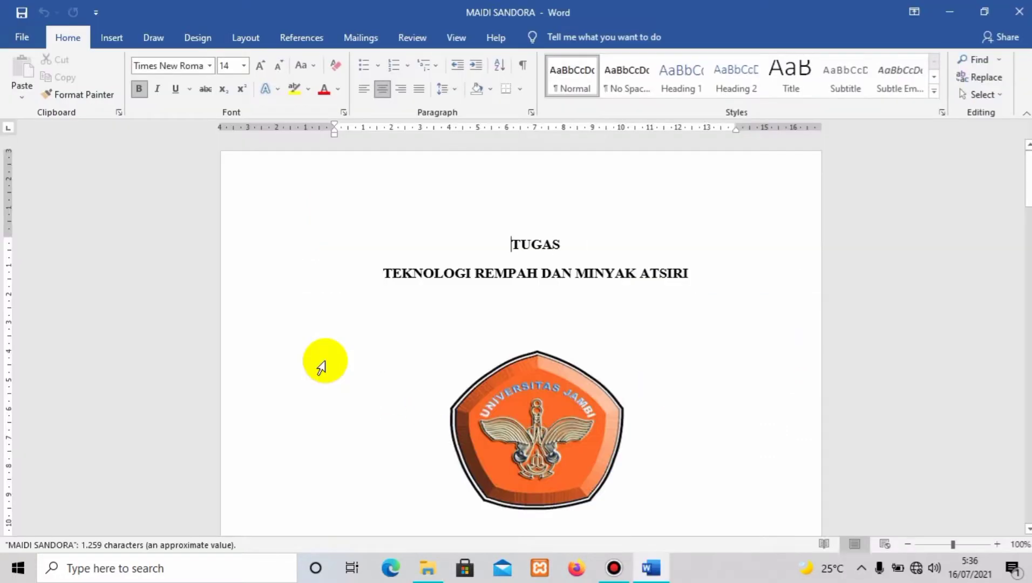
# Scroll through the three pages to review the red spelling and blue grammar underlines
pyautogui.scroll(-5, 611, 300)
pyautogui.scroll(-5, 507, 292)
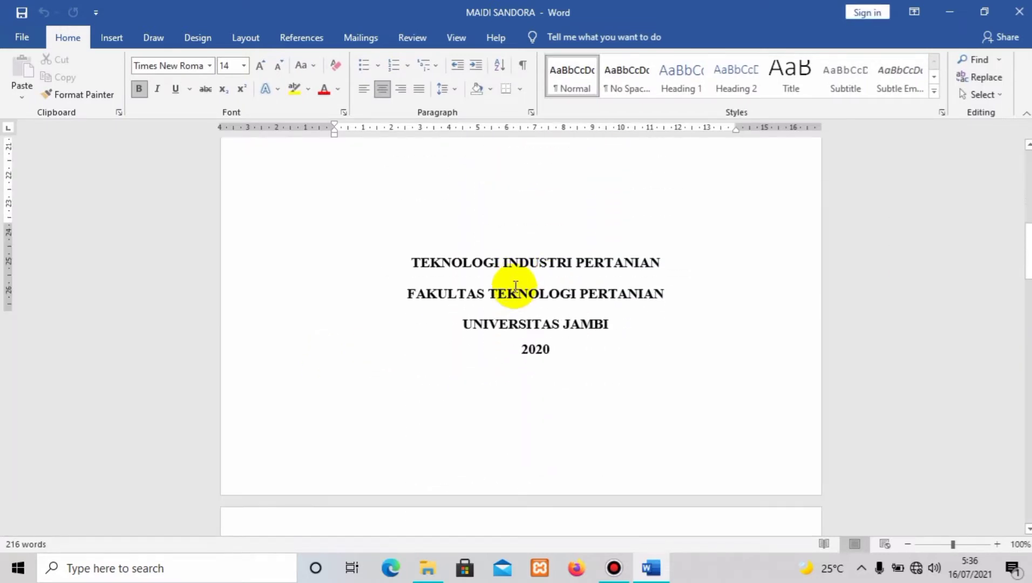
pyautogui.scroll(-10, 501, 299)
pyautogui.scroll(-10, 499, 296)
pyautogui.scroll(-5, 498, 294)
pyautogui.scroll(-5, 496, 292)
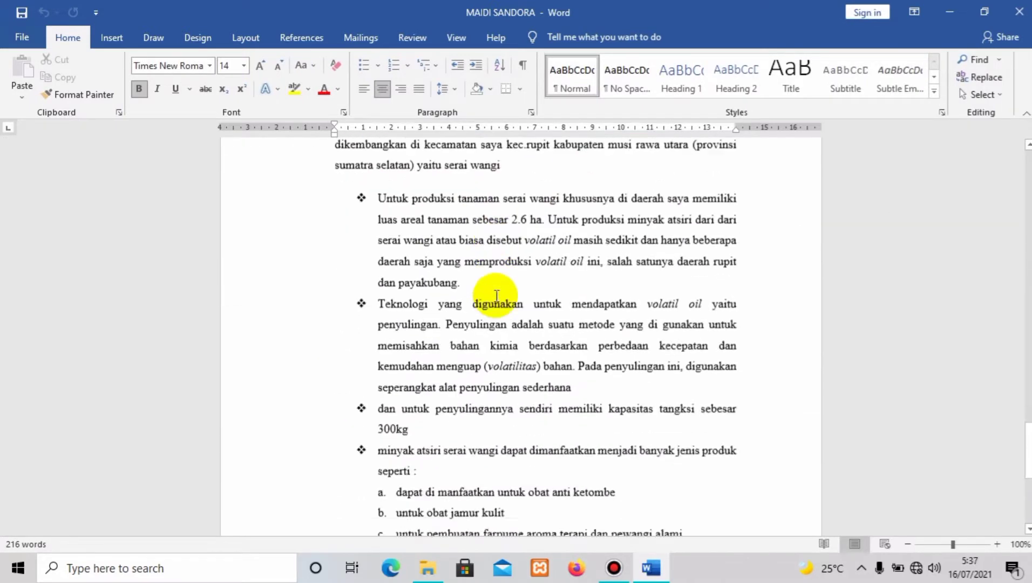
pyautogui.scroll(-4, 488, 301)
pyautogui.scroll(-1, 492, 284)
pyautogui.scroll(2, 483, 290)
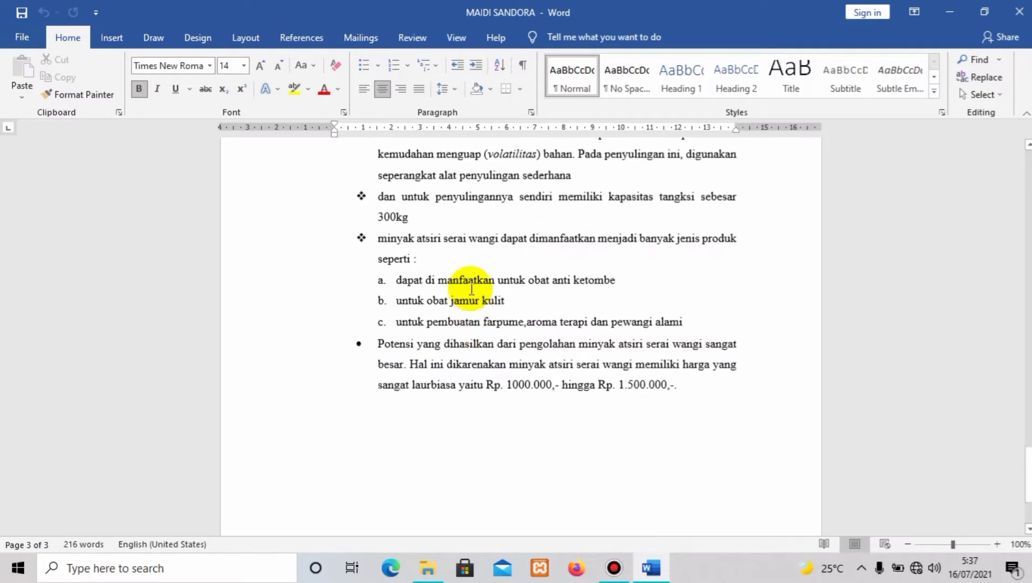
pyautogui.scroll(1, 477, 288)
pyautogui.scroll(1, 472, 288)
pyautogui.scroll(3, 473, 288)
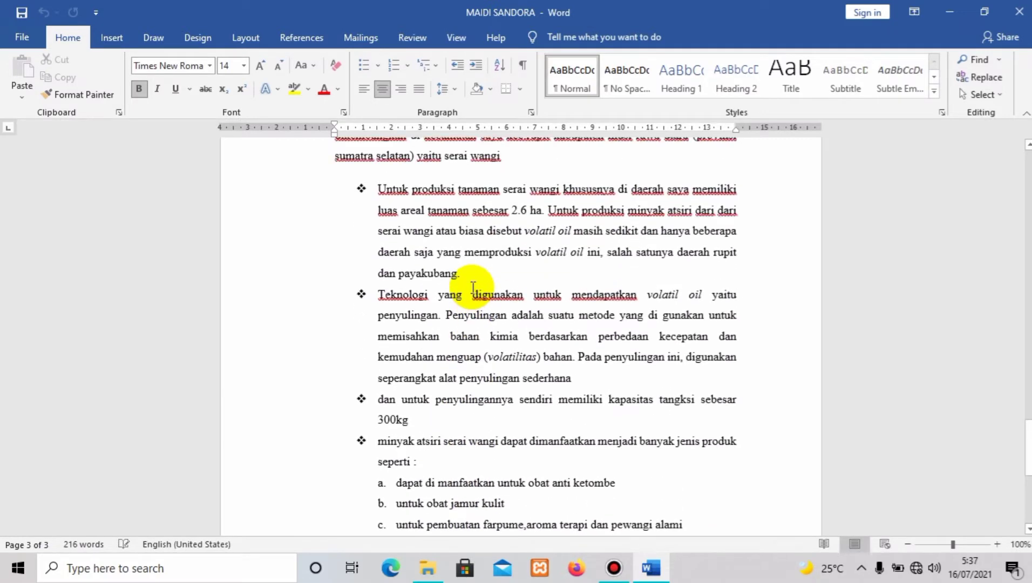
pyautogui.scroll(3, 572, 276)
pyautogui.scroll(3, 546, 288)
pyautogui.scroll(-10, 546, 287)
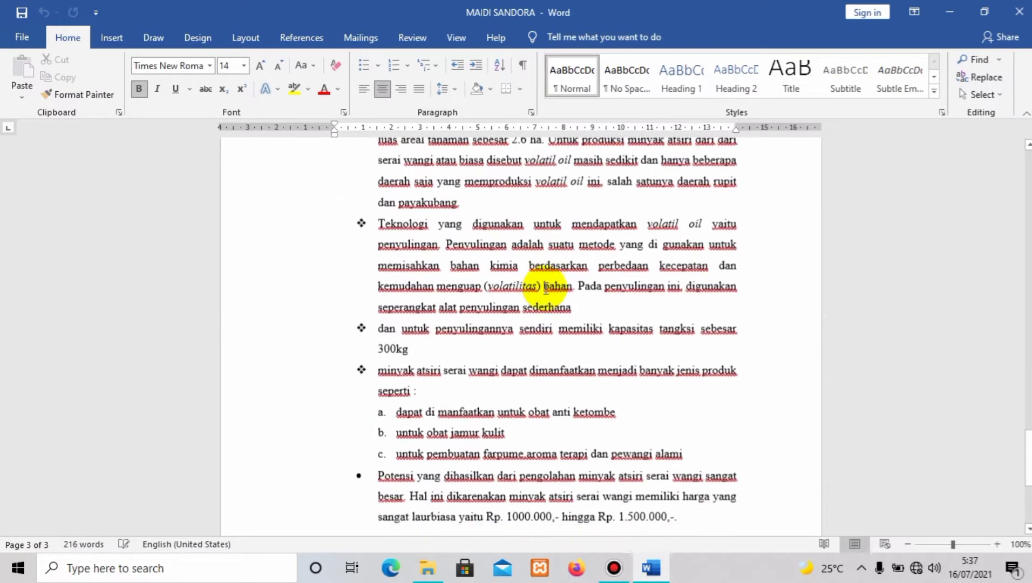
pyautogui.scroll(-6, 545, 288)
pyautogui.scroll(-1, 546, 289)
pyautogui.scroll(1, 546, 289)
pyautogui.scroll(3, 546, 289)
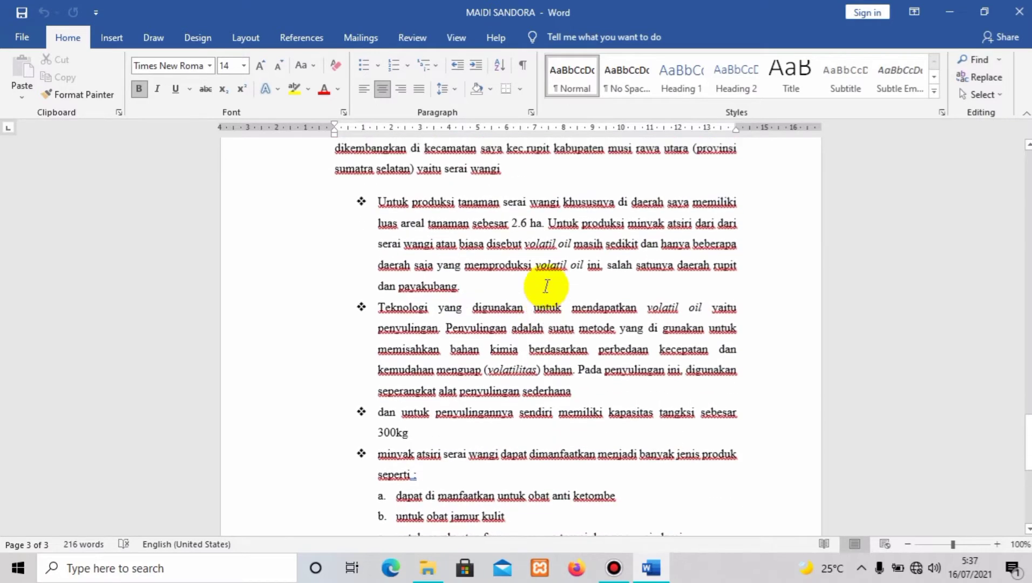
pyautogui.scroll(1, 547, 285)
pyautogui.scroll(2, 547, 285)
pyautogui.scroll(1, 547, 286)
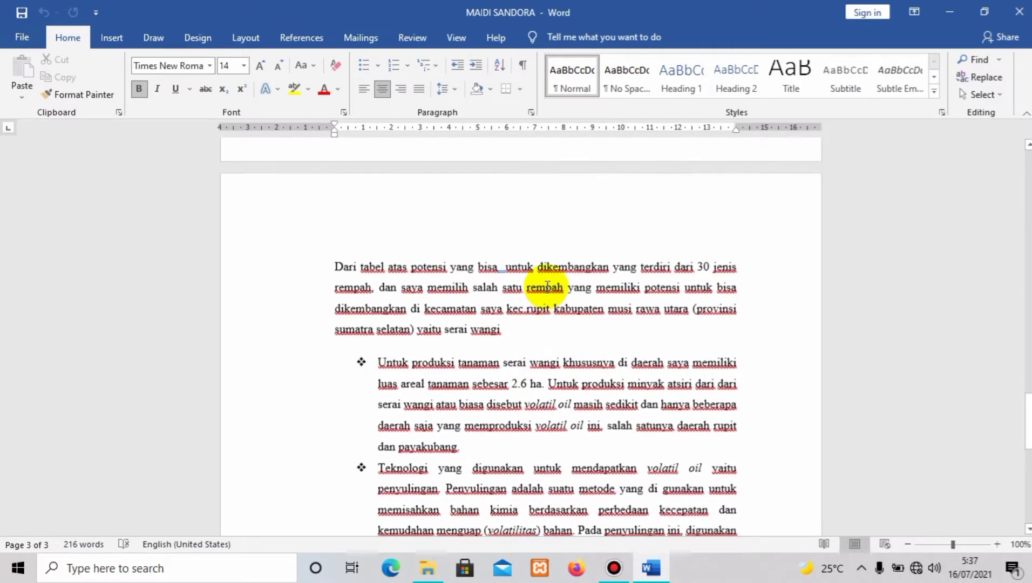
pyautogui.scroll(2, 547, 286)
pyautogui.scroll(-3, 547, 286)
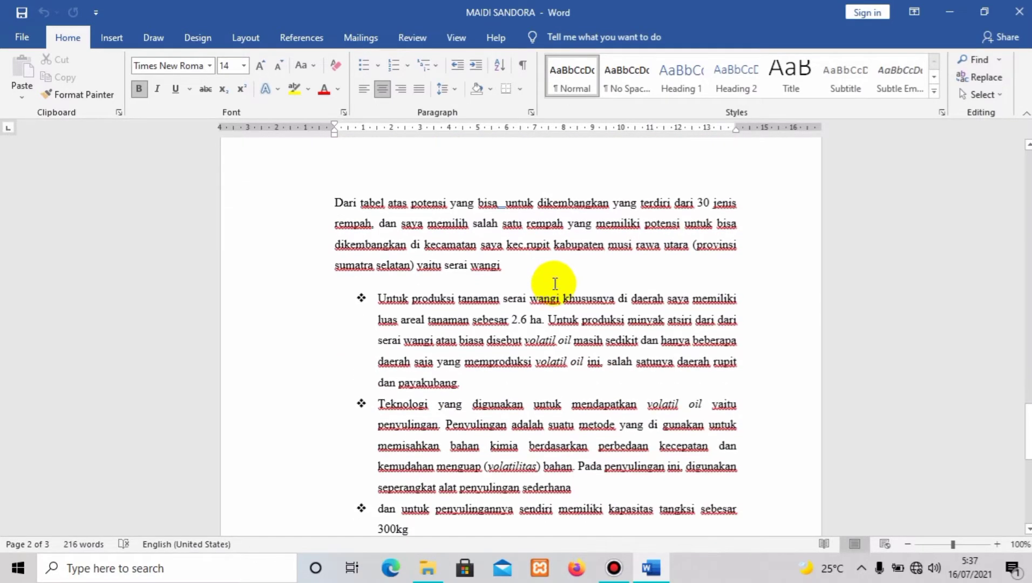
pyautogui.scroll(1, 403, 254)
pyautogui.scroll(1, 459, 285)
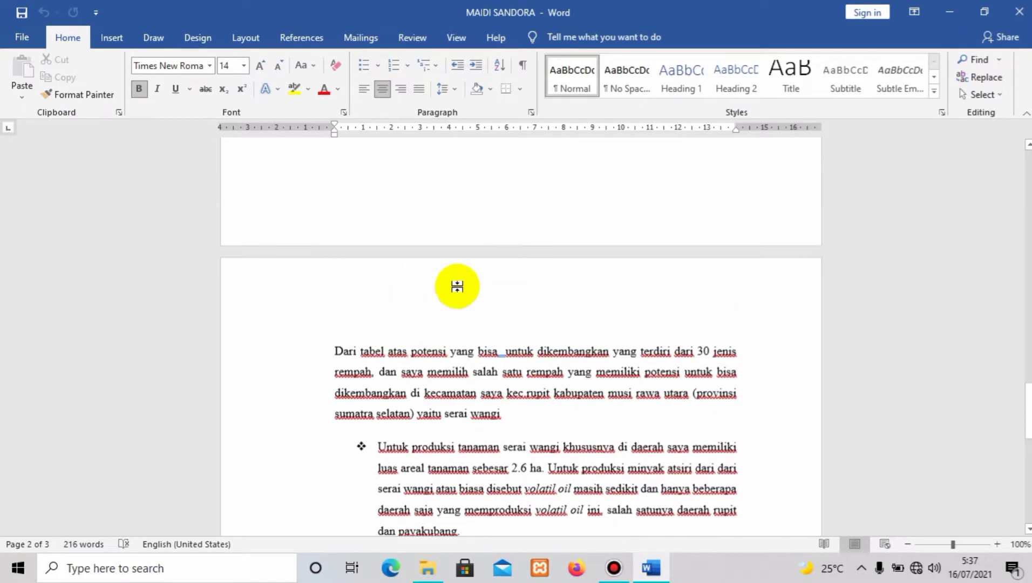
pyautogui.scroll(3, 472, 293)
pyautogui.scroll(3, 471, 298)
pyautogui.scroll(-7, 472, 308)
pyautogui.scroll(-5, 475, 316)
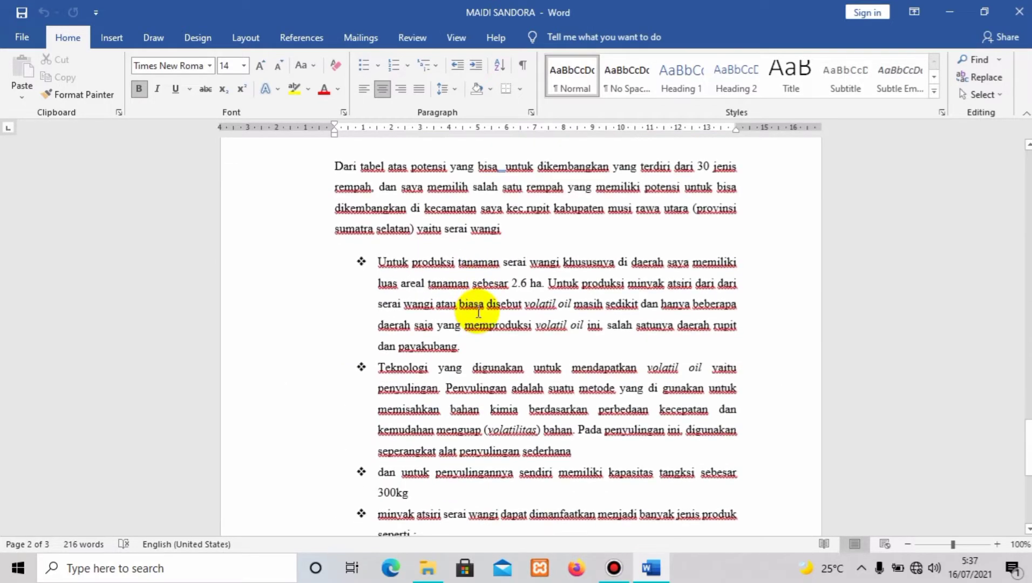
pyautogui.scroll(-5, 472, 319)
pyautogui.scroll(-4, 468, 316)
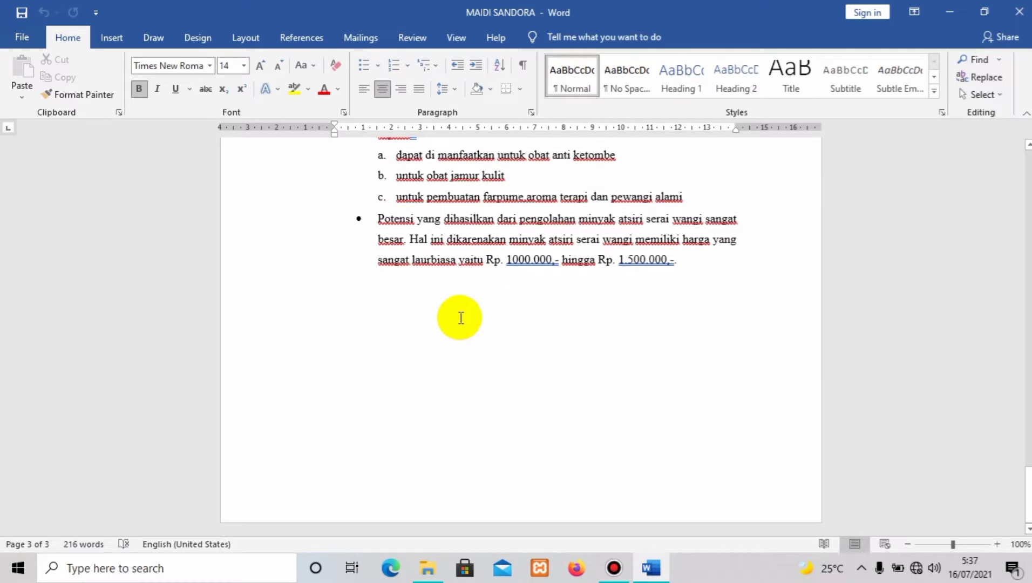
pyautogui.scroll(1, 460, 318)
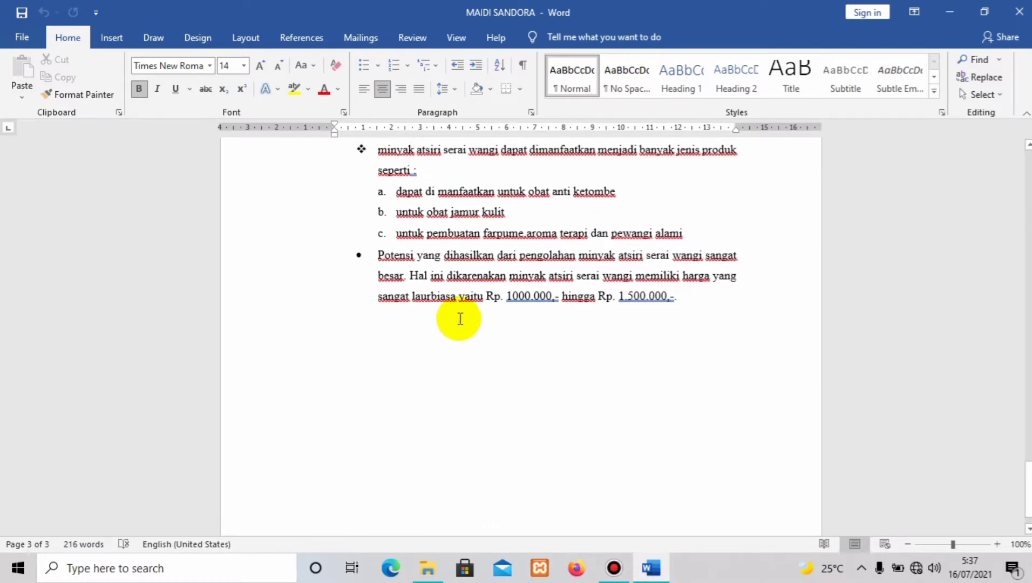
pyautogui.scroll(5, 458, 281)
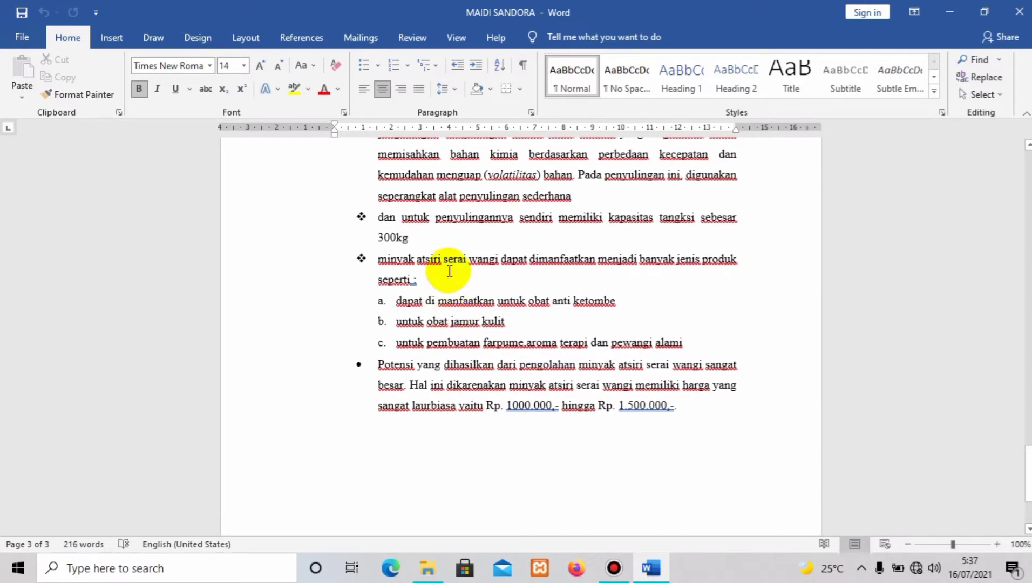
pyautogui.scroll(1, 451, 224)
pyautogui.scroll(-4, 539, 432)
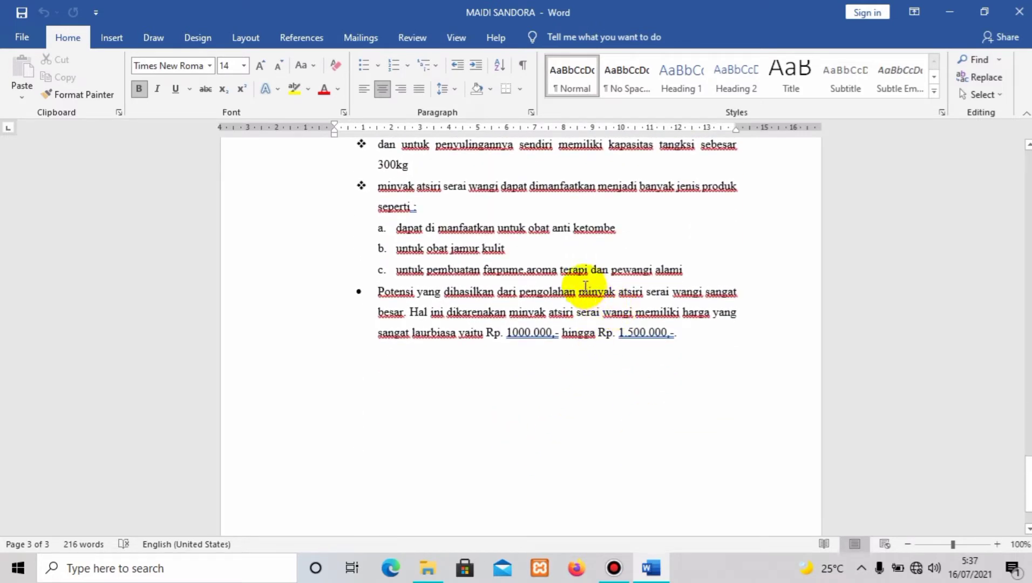
pyautogui.scroll(2, 571, 307)
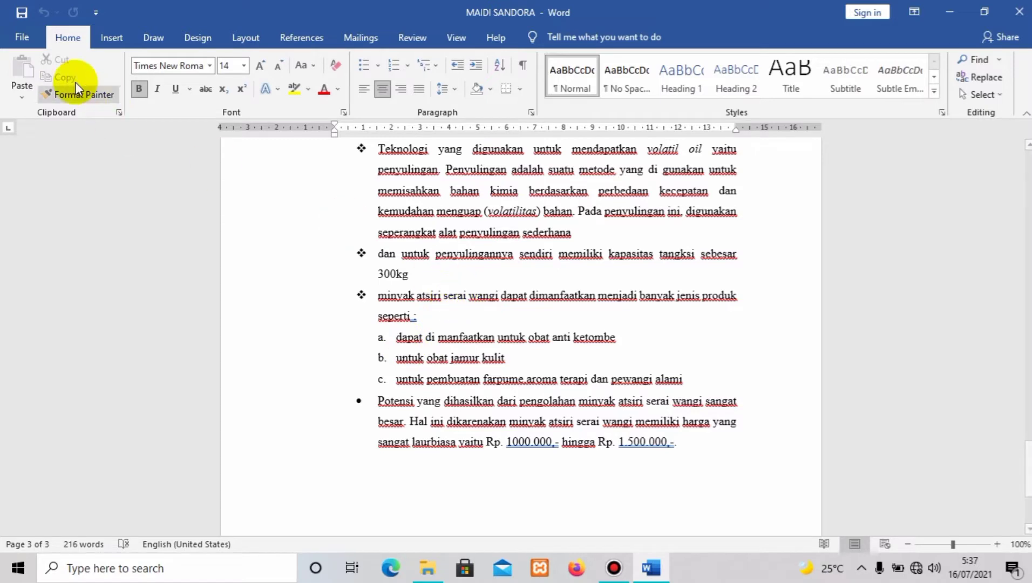
pyautogui.scroll(3, 594, 278)
pyautogui.scroll(-2, 602, 259)
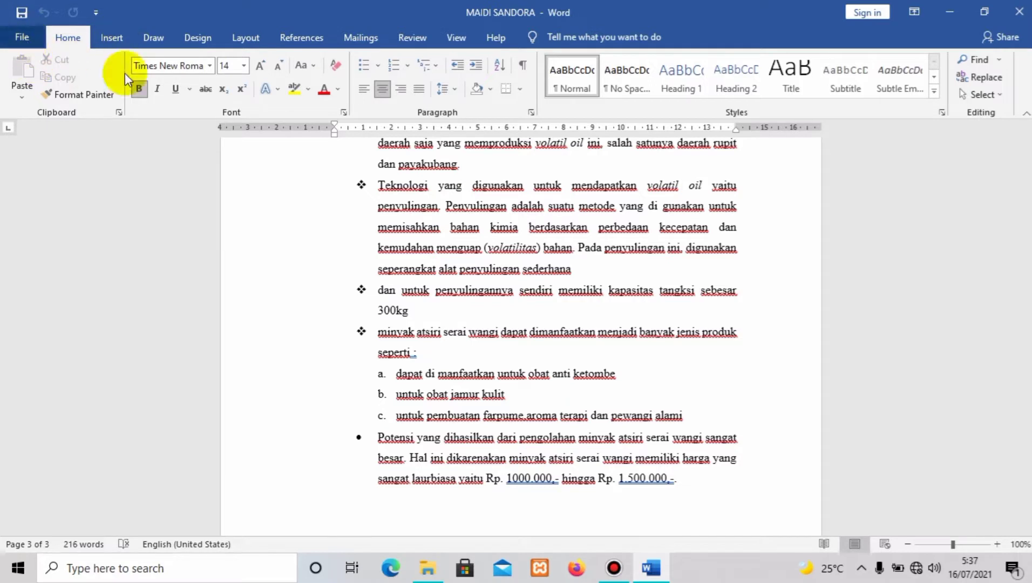
# Bring up Word Options from the File menu and show its Proofing settings
pyautogui.click(20, 38)
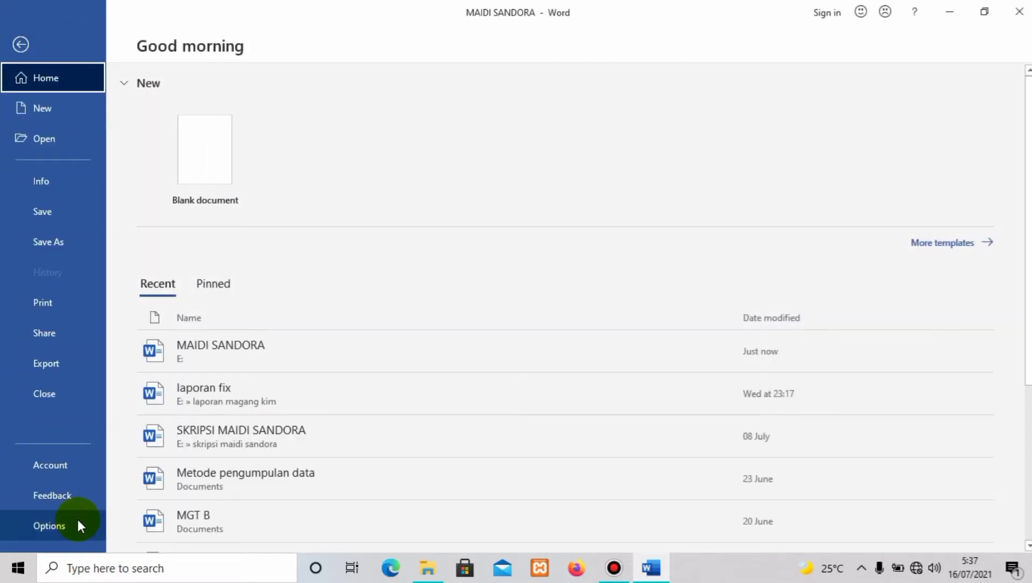
pyautogui.click(44, 524)
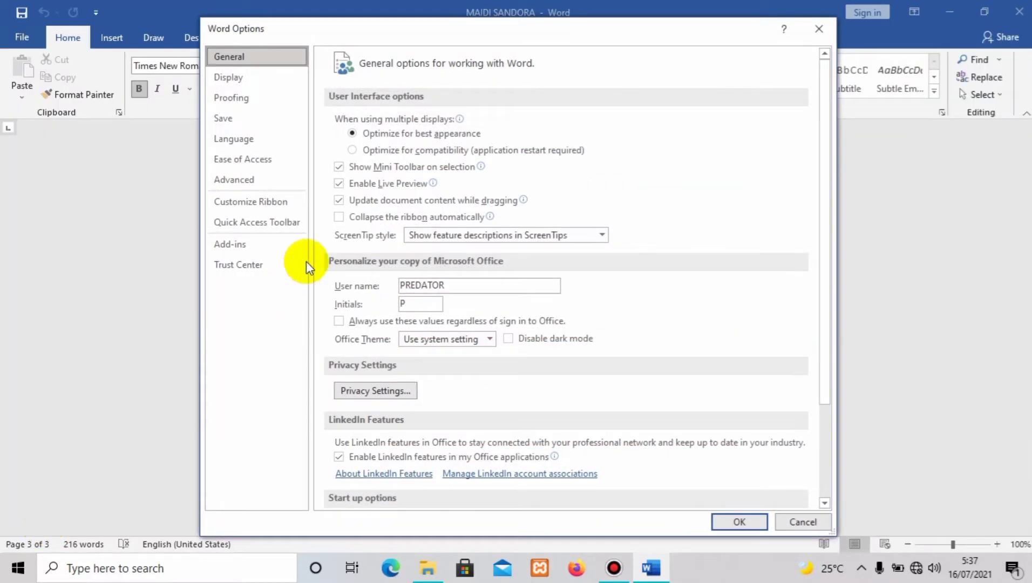
pyautogui.click(241, 100)
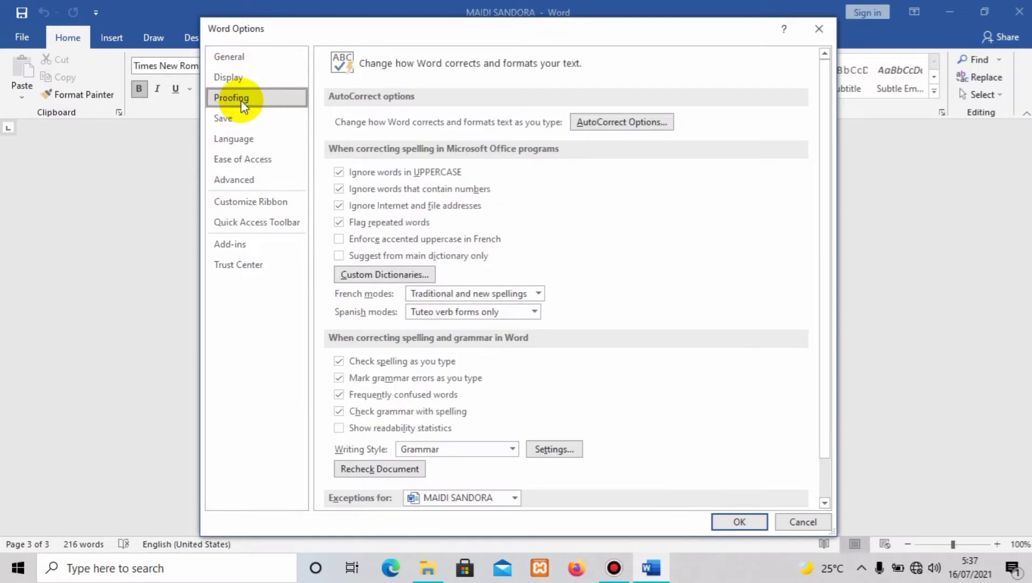
pyautogui.scroll(-1, 437, 238)
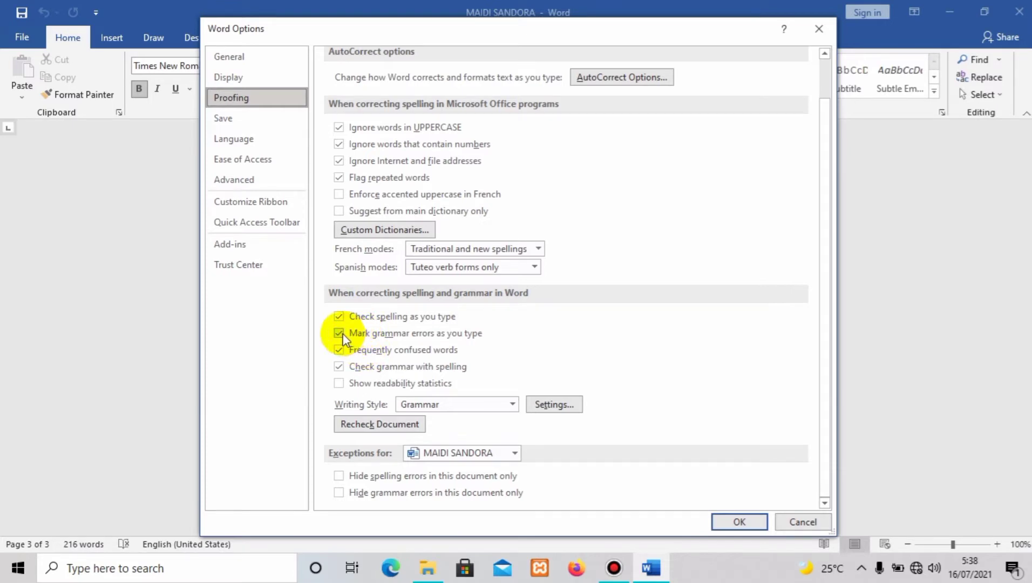
# Drag the Word Options window down to uncover the underlined text, then back up
pyautogui.moveTo(623, 30); pyautogui.dragTo(689, 108)
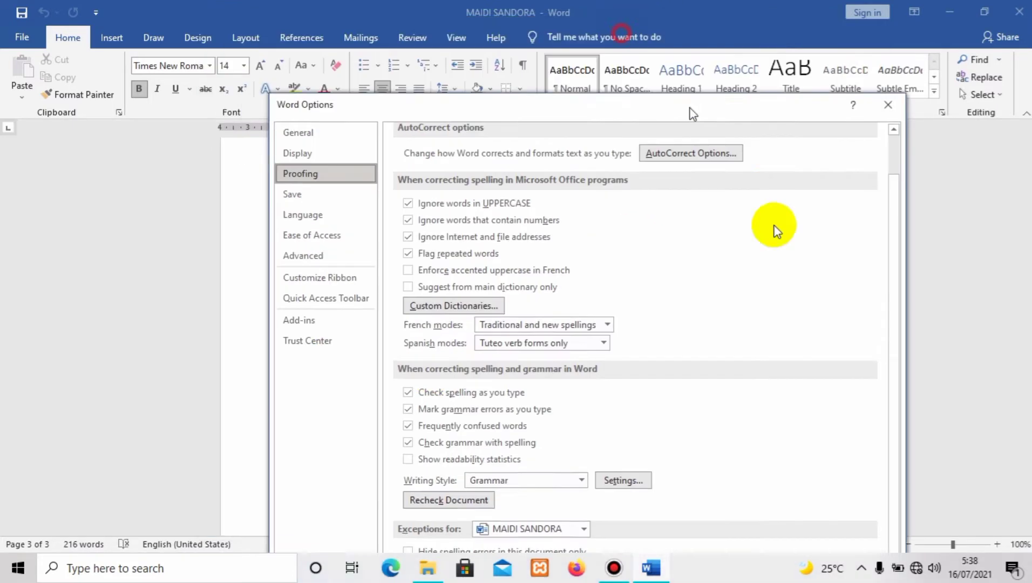
pyautogui.moveTo(610, 108)
pyautogui.mouseDown()
pyautogui.moveTo(556, 281)
pyautogui.moveTo(491, 7)
pyautogui.moveTo(629, 129)
pyautogui.mouseUp()
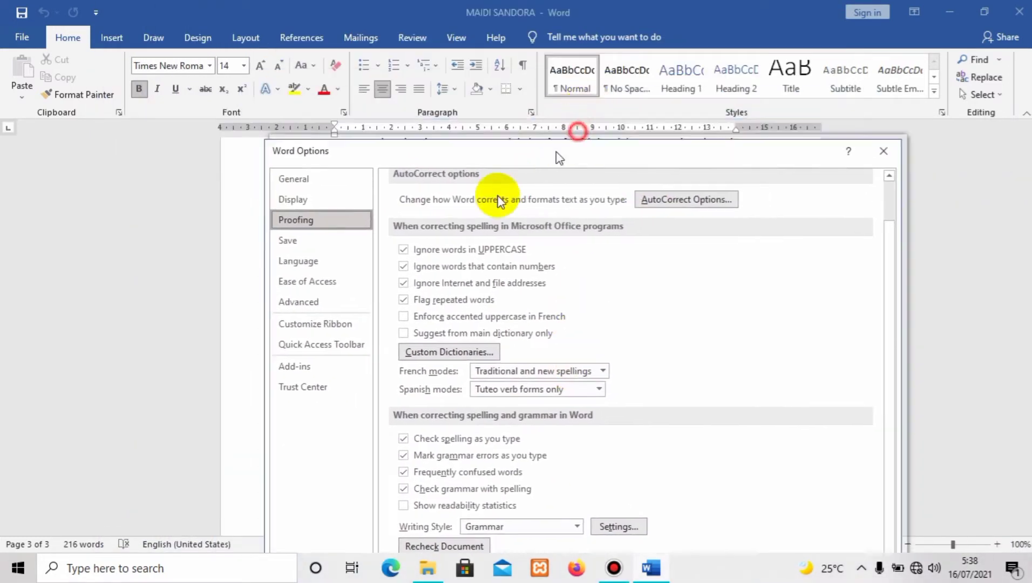
pyautogui.moveTo(559, 157); pyautogui.dragTo(512, 480)
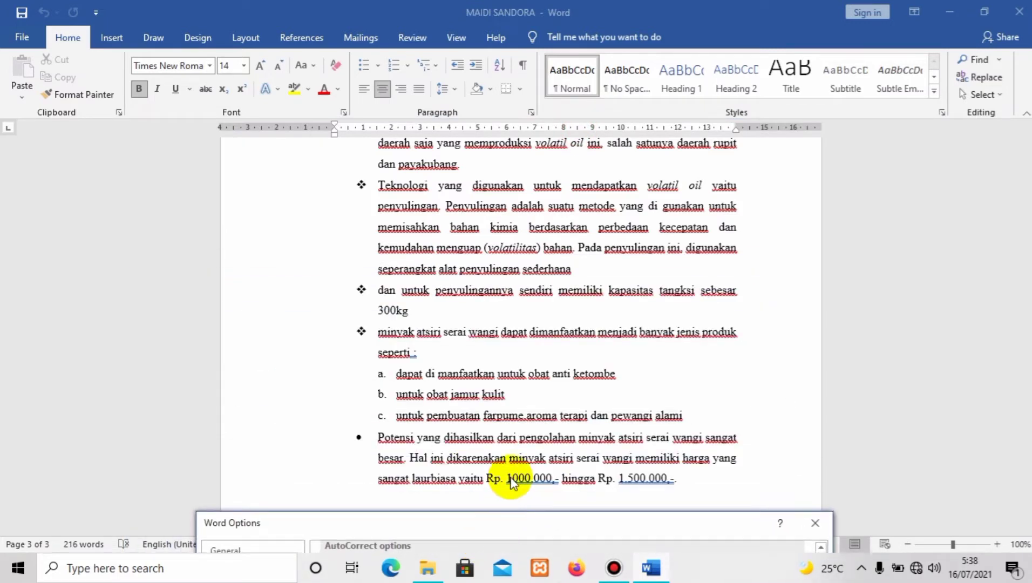
pyautogui.moveTo(467, 522); pyautogui.dragTo(495, 39)
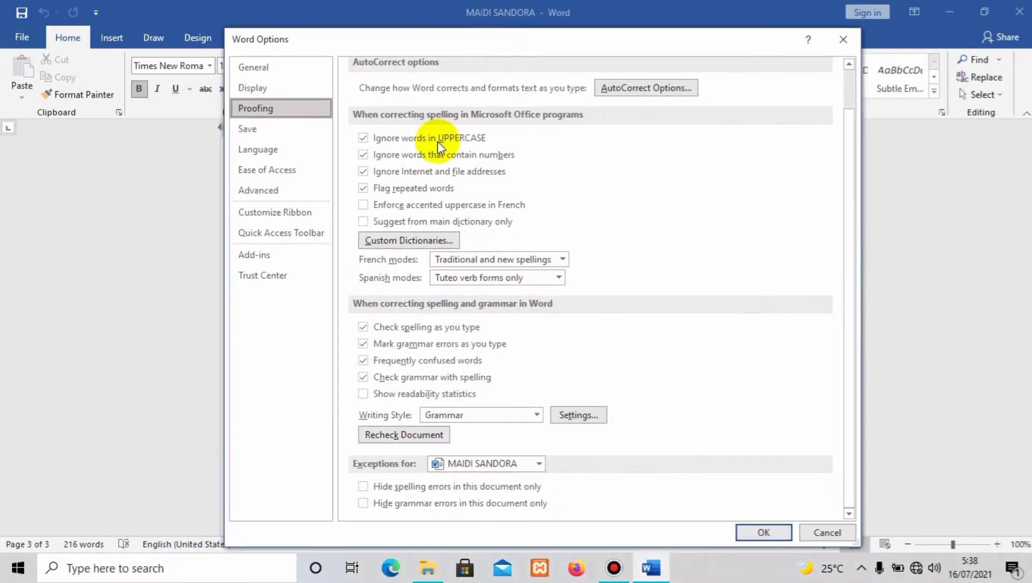
# Untick 'Check spelling as you type' in Proofing and confirm with OK
pyautogui.click(367, 328)
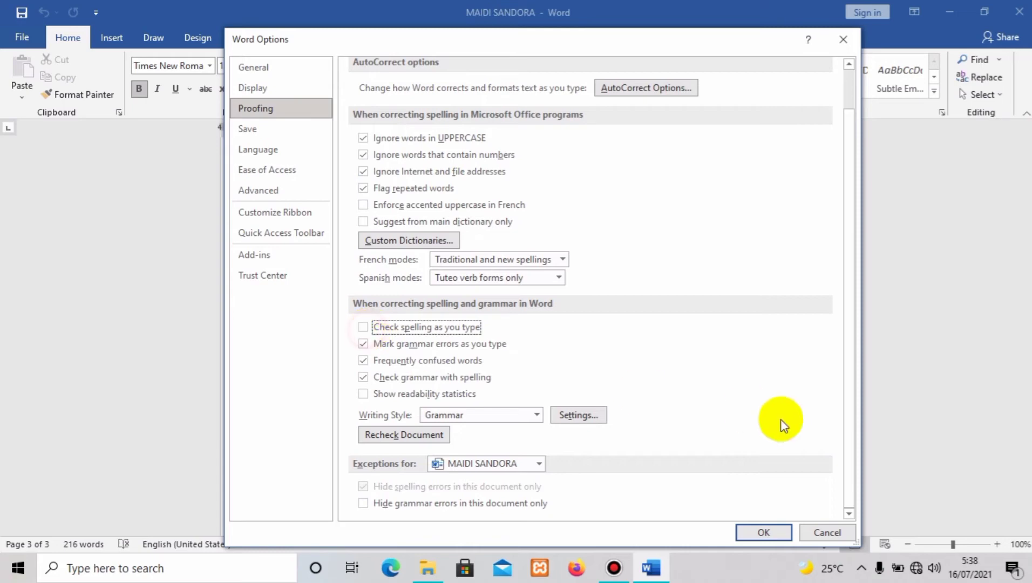
pyautogui.click(762, 532)
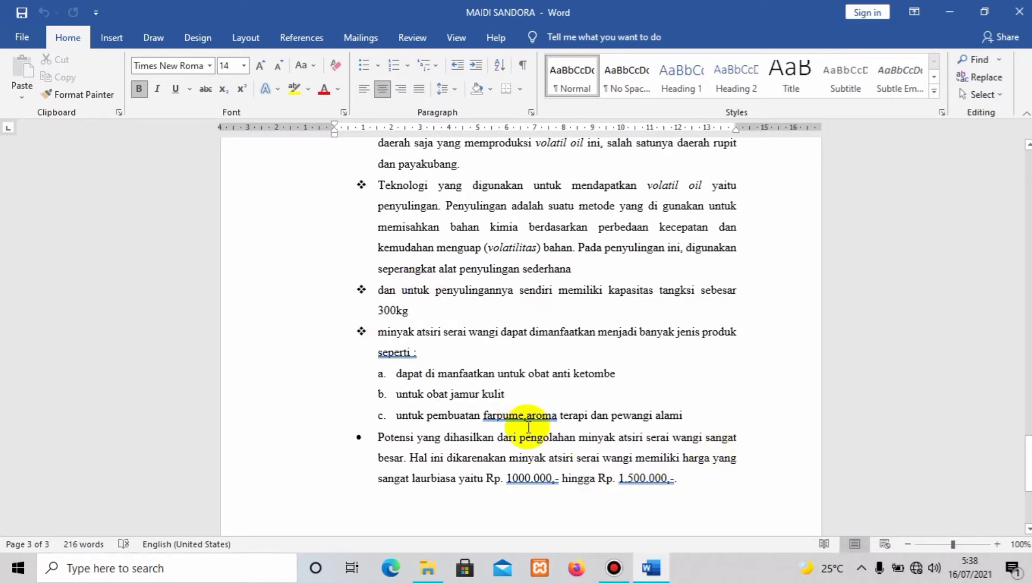
pyautogui.click(22, 37)
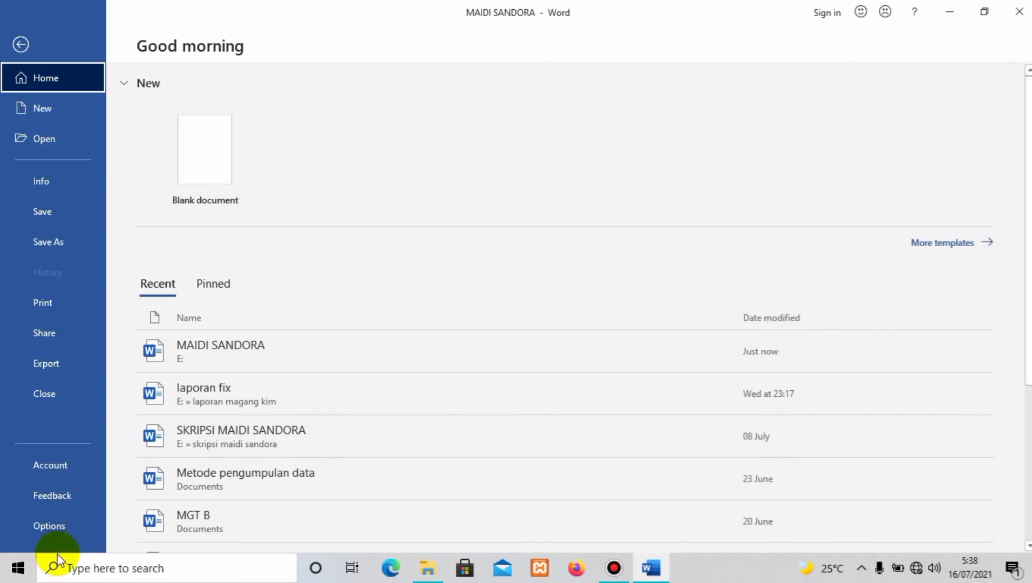
# Untick 'Mark grammar errors as you type' in Proofing and confirm the text has no underlines
pyautogui.click(51, 526)
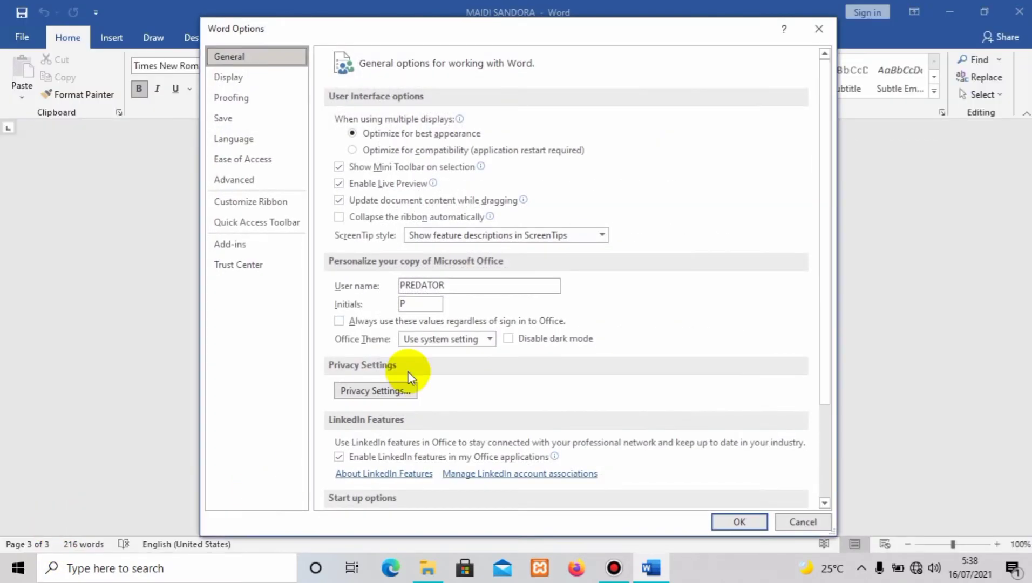
pyautogui.scroll(-3, 378, 302)
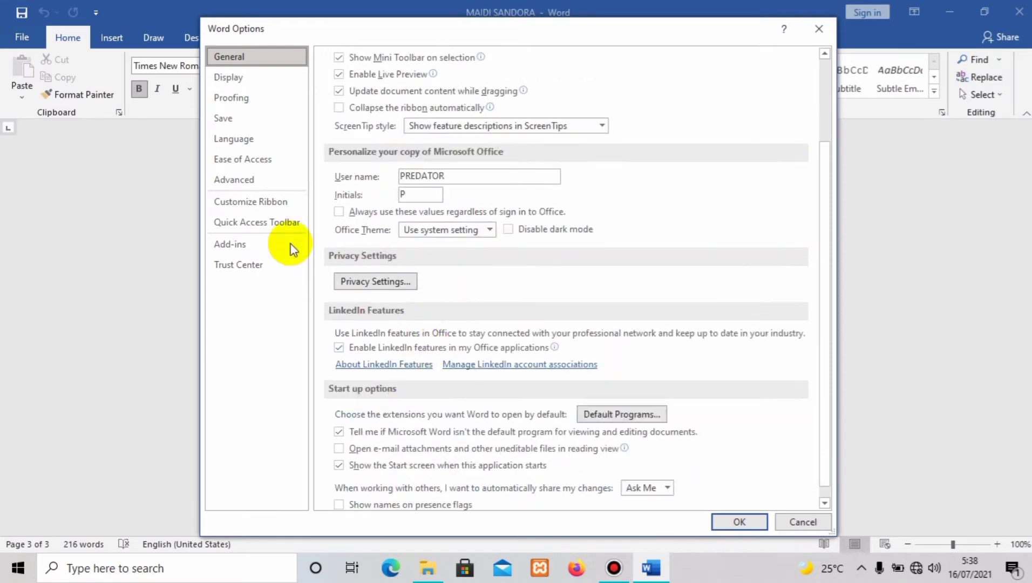
pyautogui.click(257, 106)
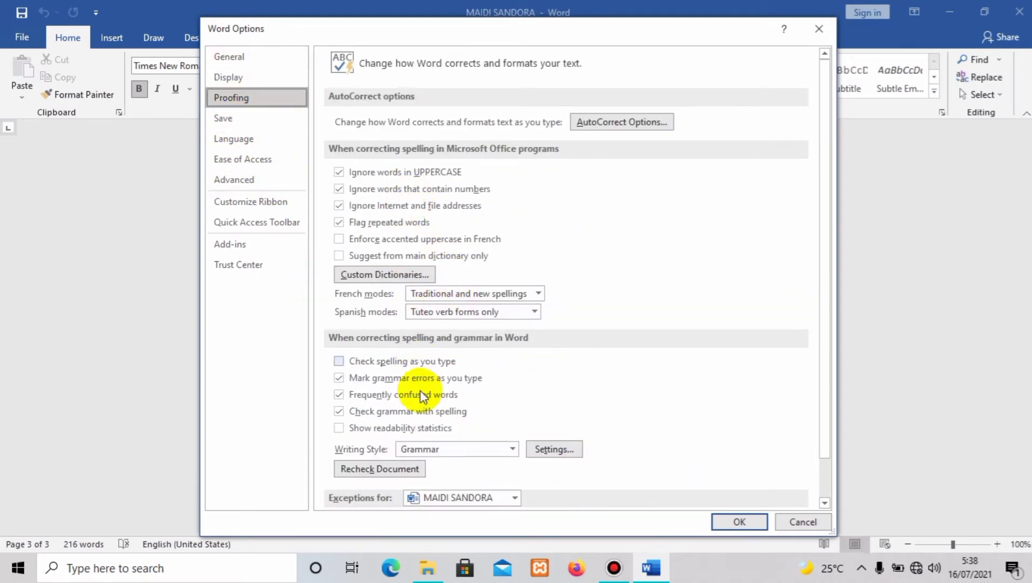
pyautogui.click(340, 381)
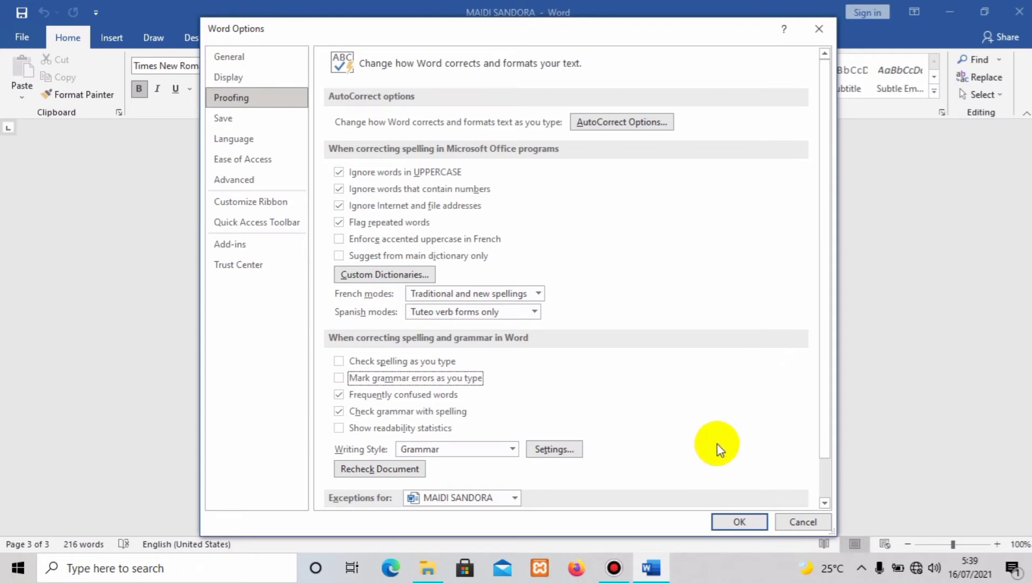
pyautogui.click(722, 523)
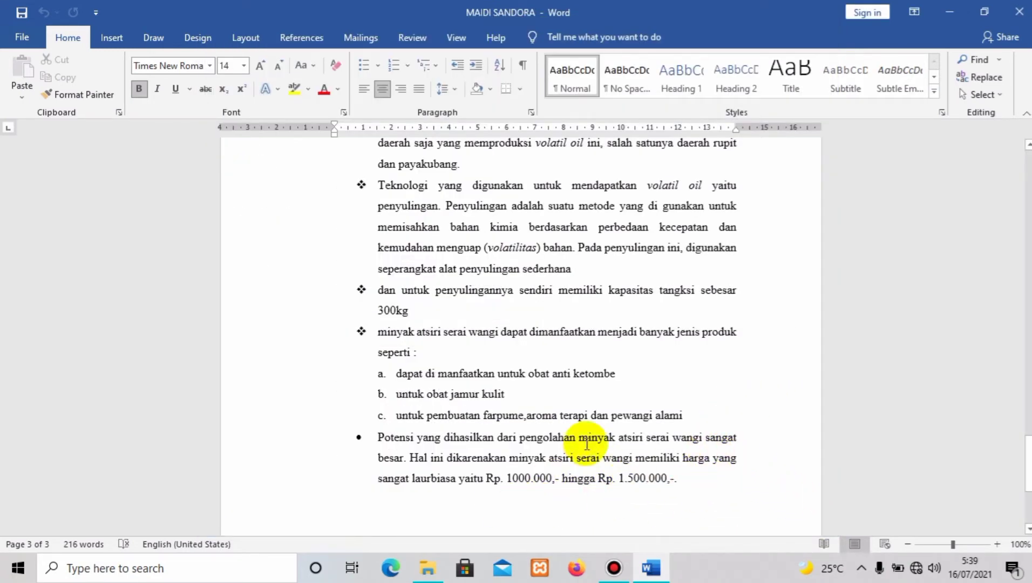
pyautogui.scroll(1, 664, 381)
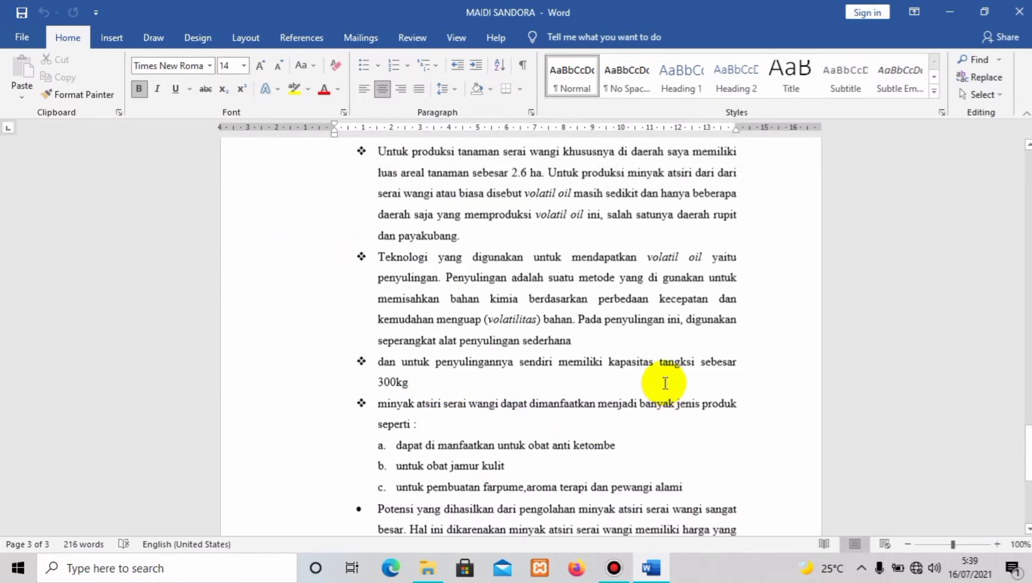
pyautogui.scroll(4, 650, 351)
pyautogui.scroll(-3, 648, 350)
pyautogui.scroll(-3, 644, 378)
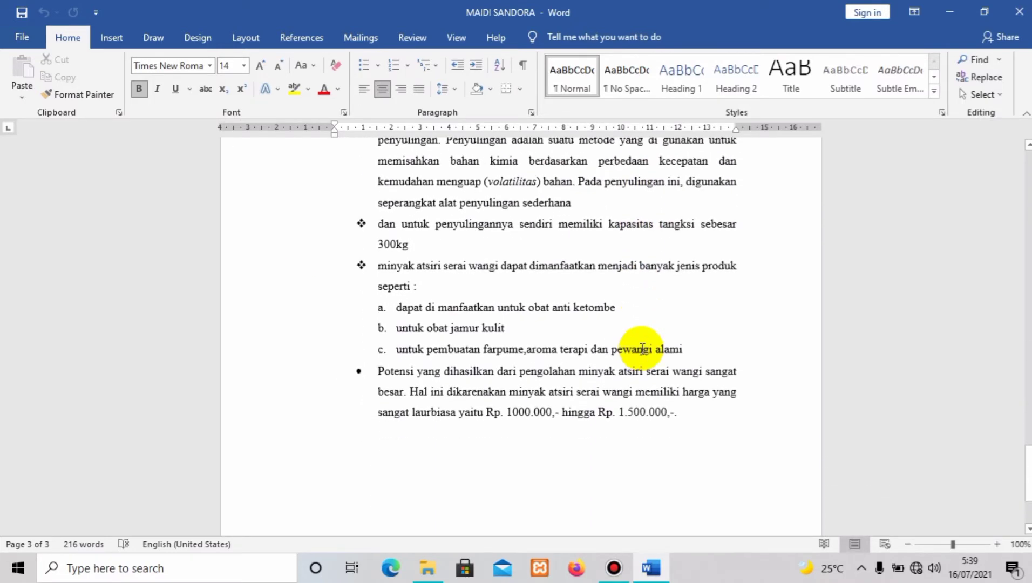
pyautogui.scroll(3, 651, 334)
pyautogui.scroll(-3, 621, 313)
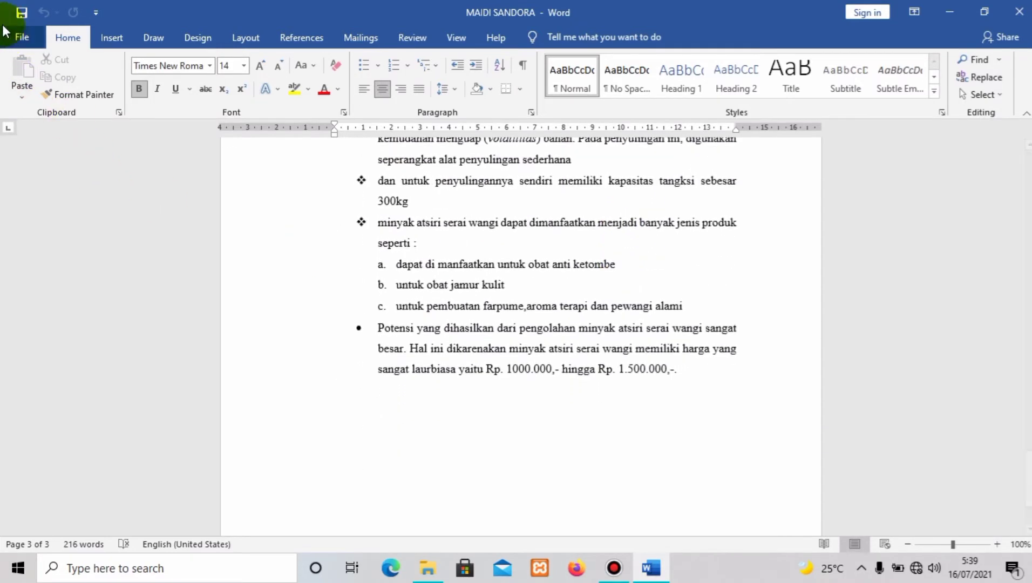
# Re-tick both 'Check spelling as you type' and 'Mark grammar errors as you type' in Proofing
pyautogui.click(20, 37)
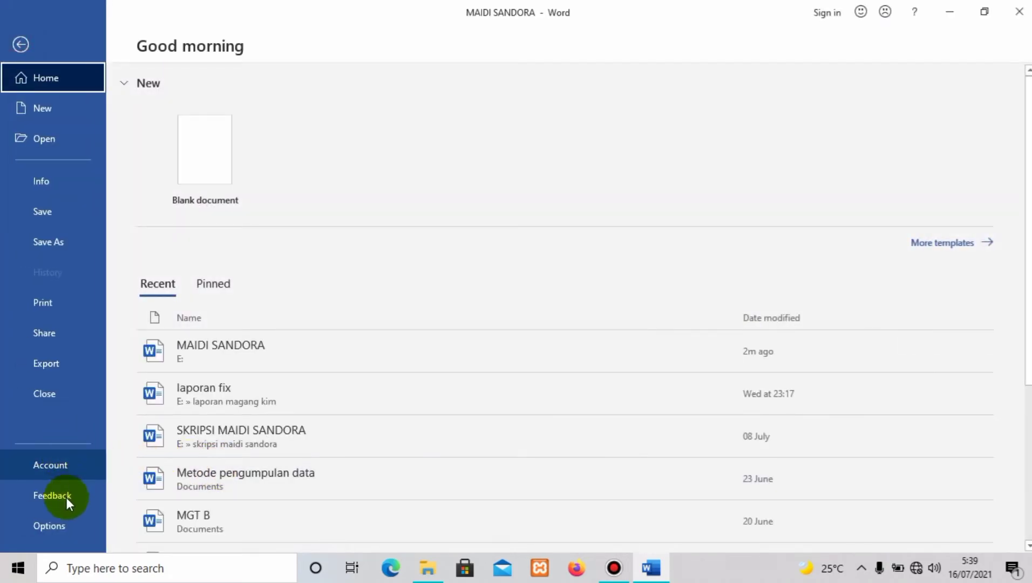
pyautogui.click(64, 523)
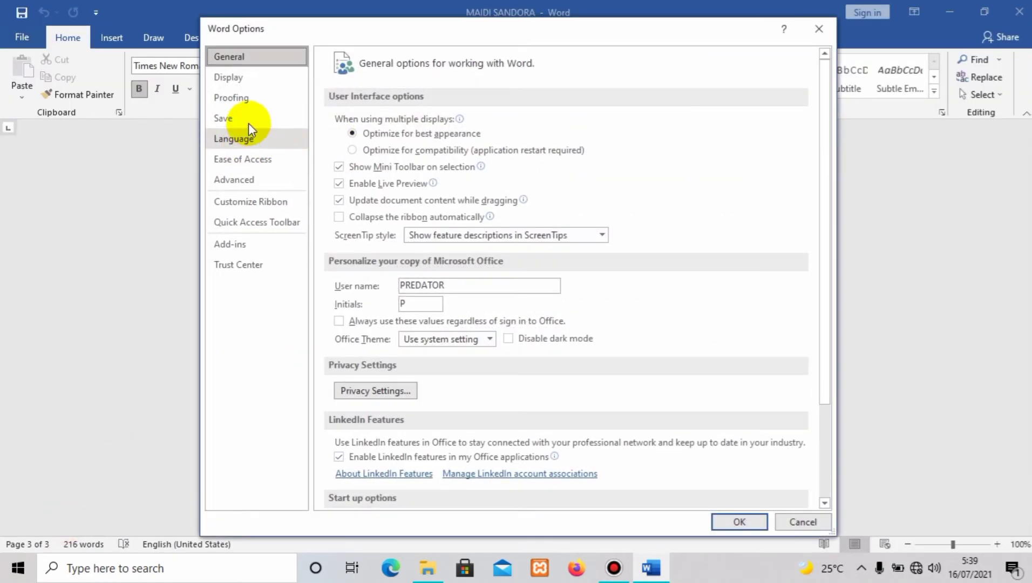
pyautogui.click(231, 97)
pyautogui.scroll(-1, 351, 367)
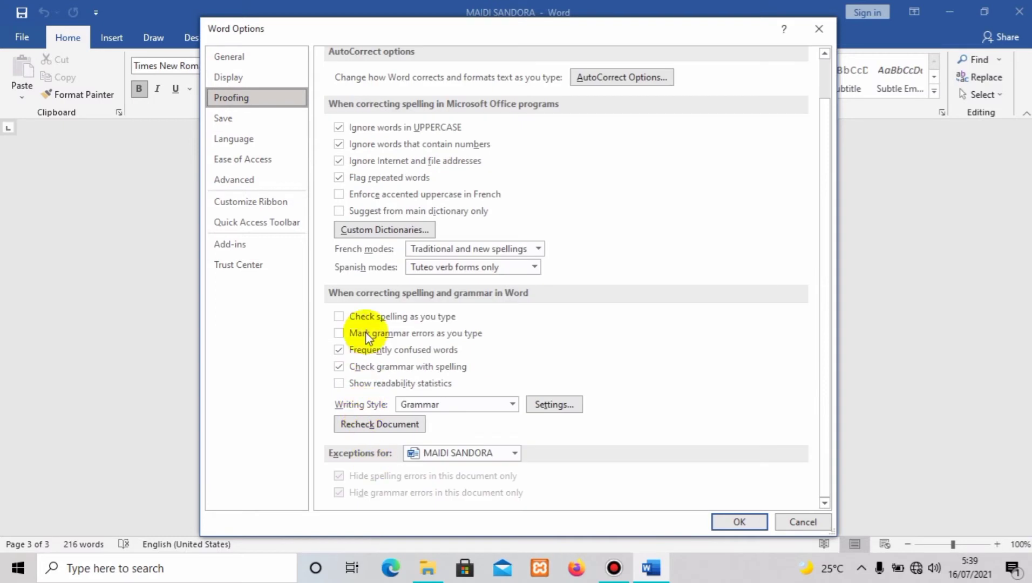
pyautogui.click(339, 316)
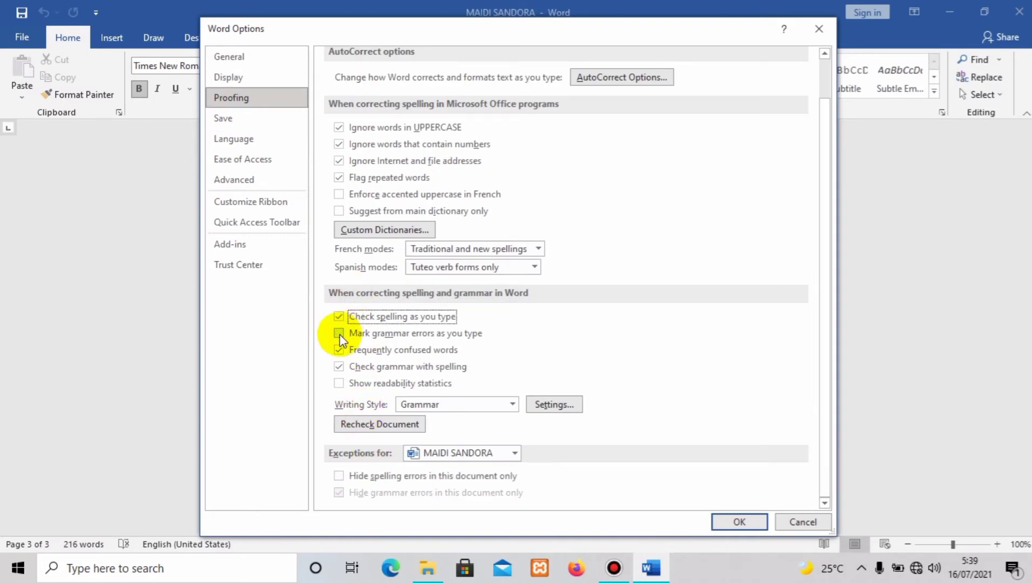
pyautogui.click(339, 333)
pyautogui.click(738, 522)
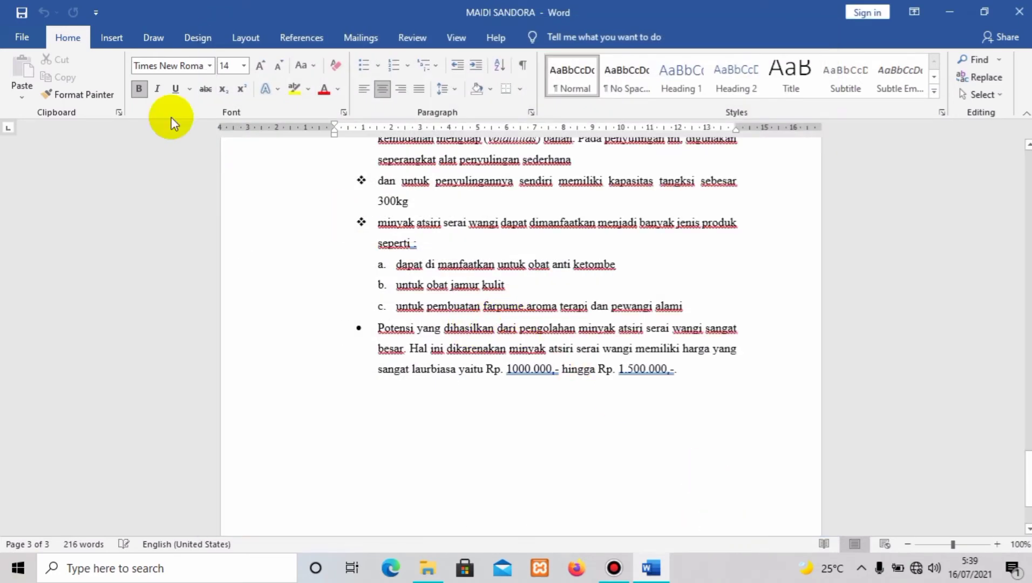
# Untick 'Check spelling as you type' and 'Mark grammar errors as you type' again in Proofing
pyautogui.click(16, 32)
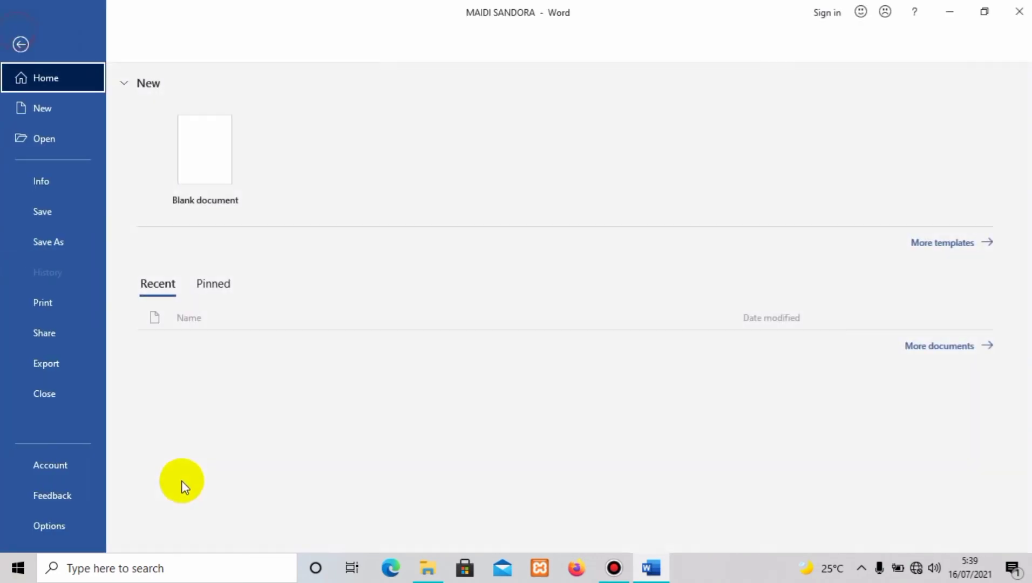
pyautogui.click(62, 521)
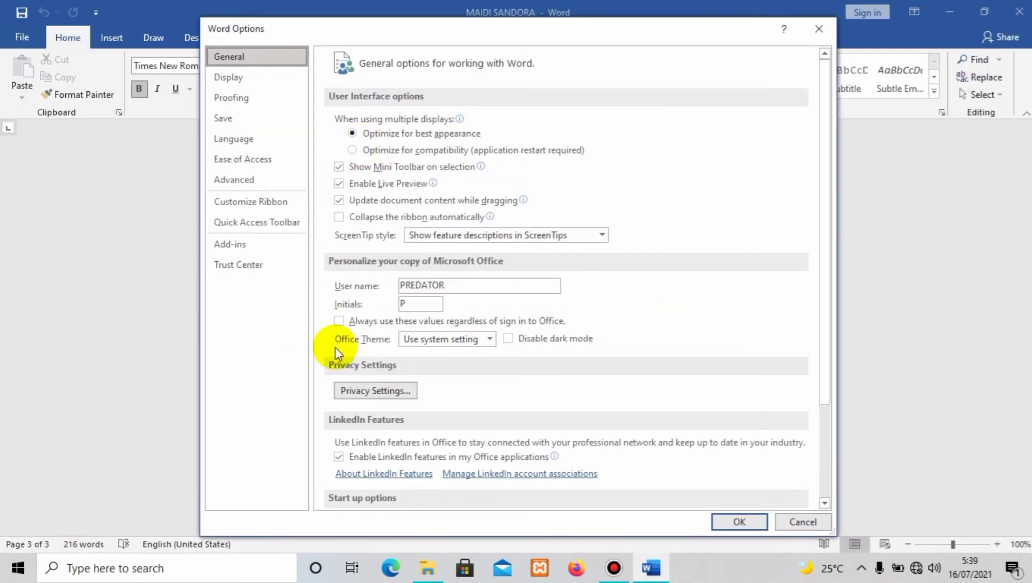
pyautogui.click(240, 99)
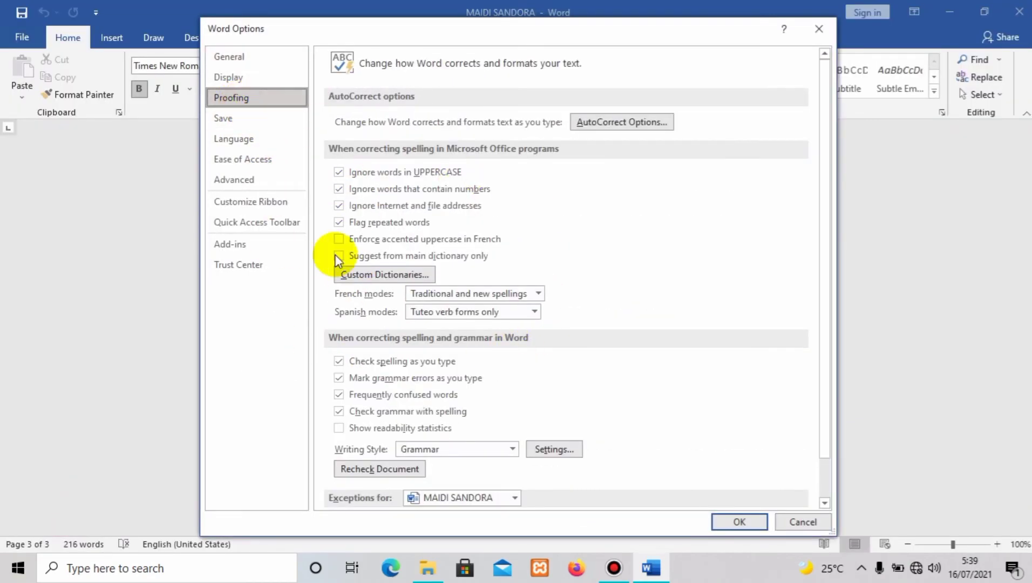
pyautogui.click(338, 361)
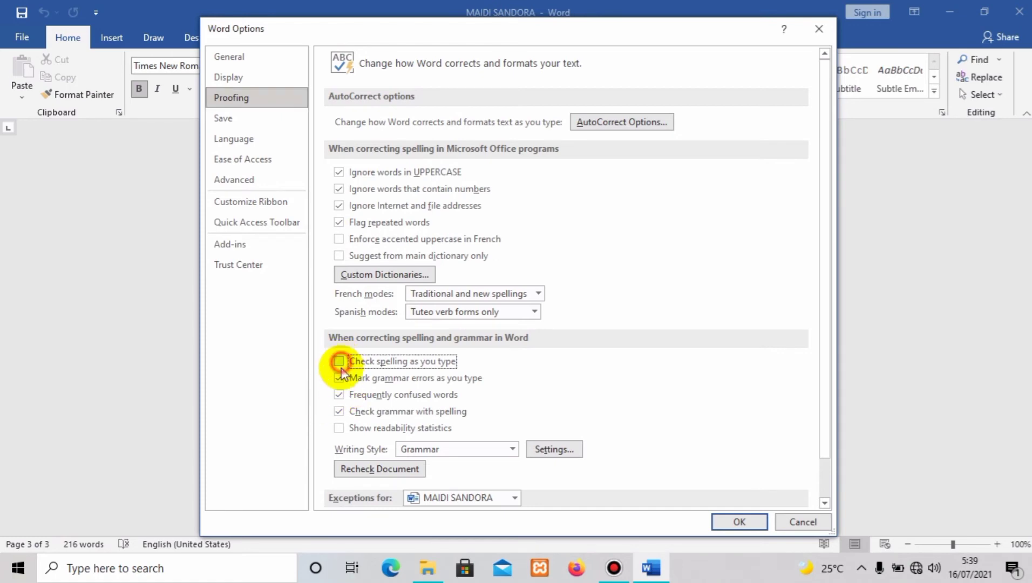
pyautogui.click(339, 378)
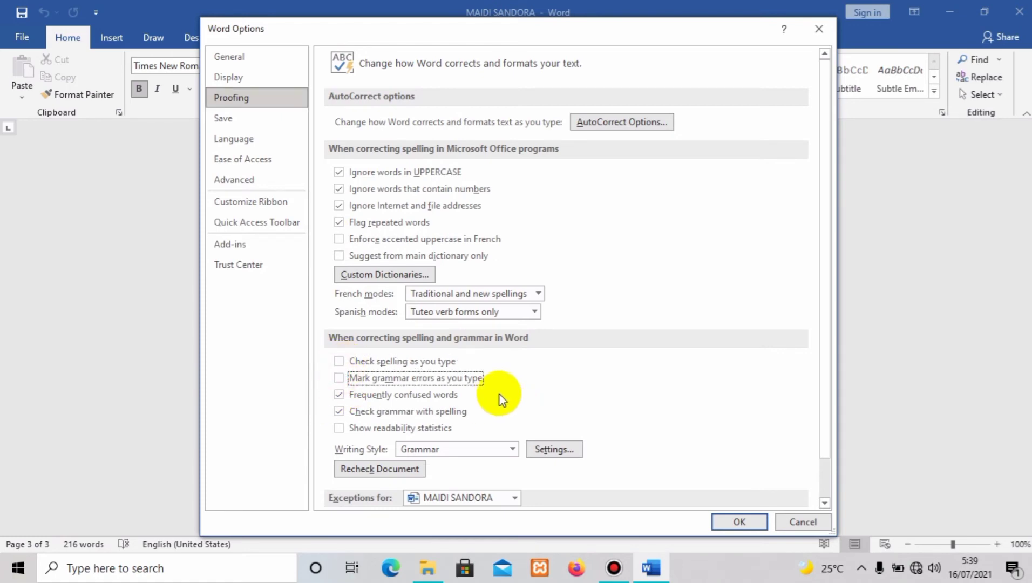
pyautogui.click(751, 522)
pyautogui.scroll(2, 587, 363)
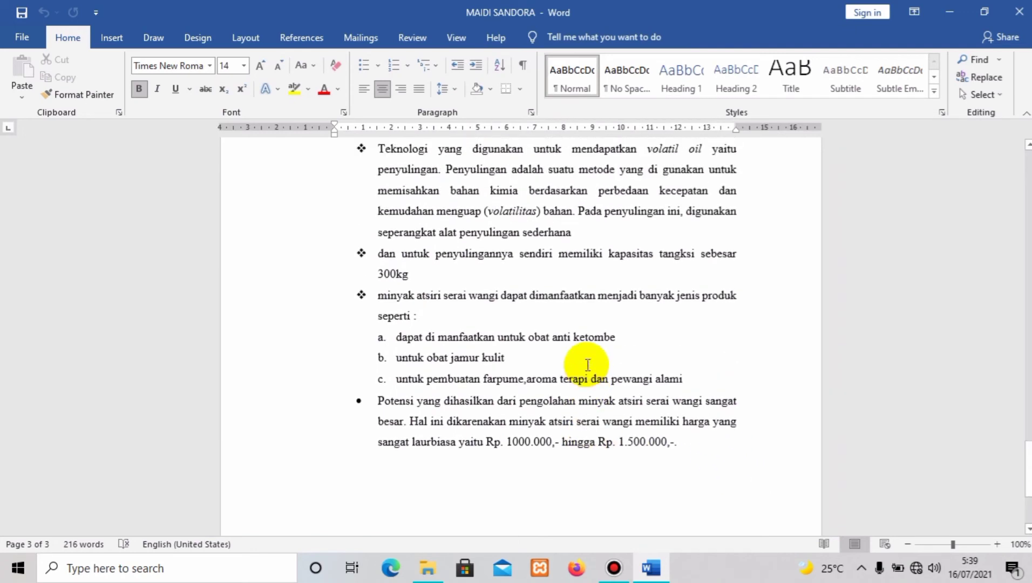
pyautogui.scroll(1, 587, 365)
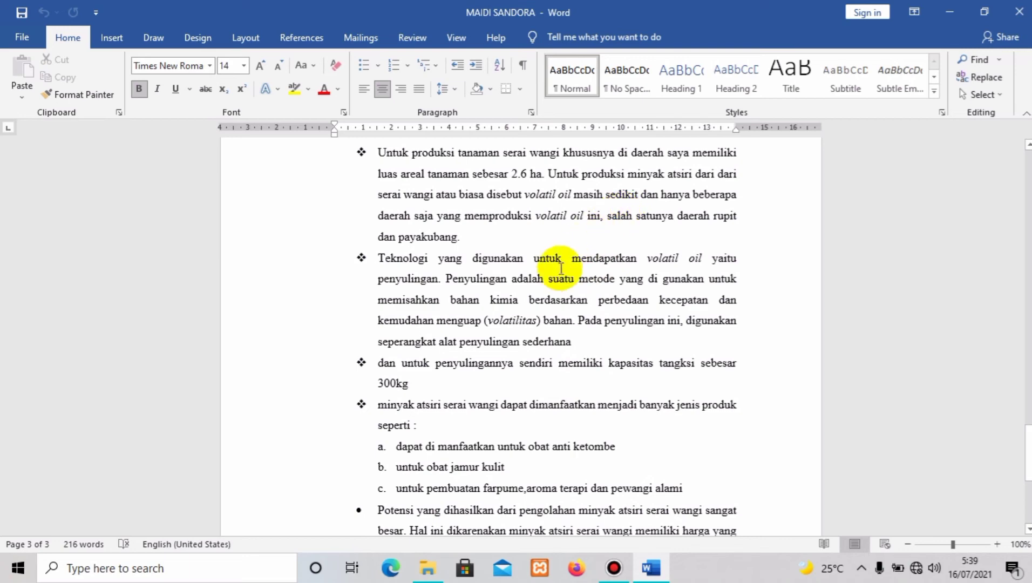
pyautogui.scroll(-3, 560, 271)
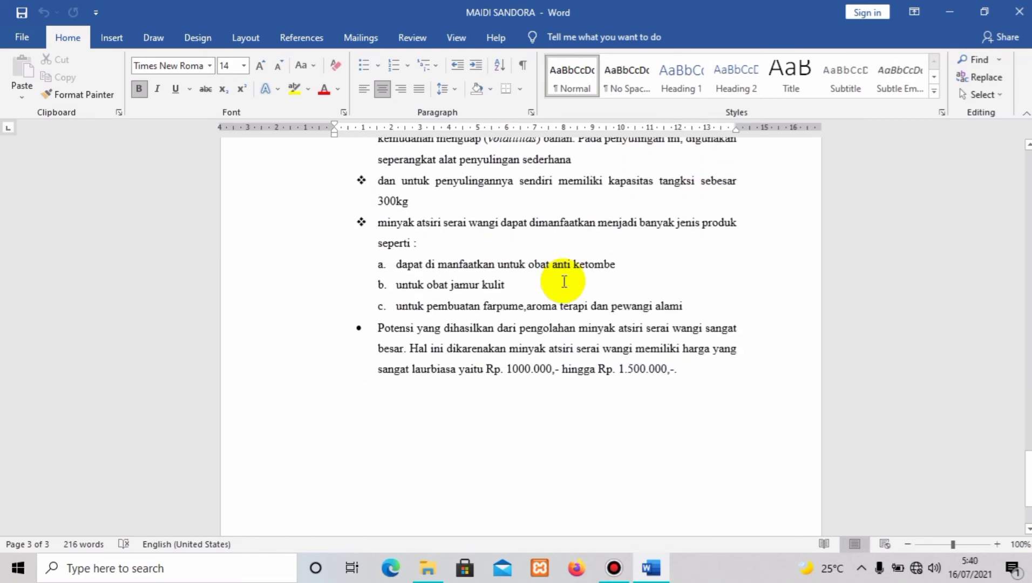
pyautogui.scroll(-1, 561, 272)
pyautogui.scroll(-1, 562, 275)
pyautogui.scroll(2, 564, 280)
pyautogui.scroll(2, 565, 280)
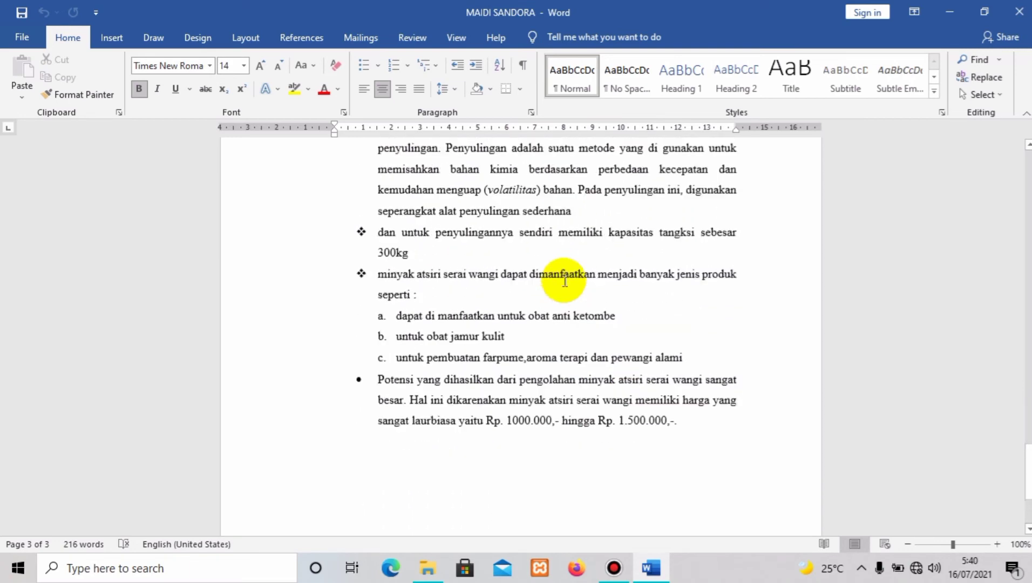
pyautogui.scroll(-2, 565, 280)
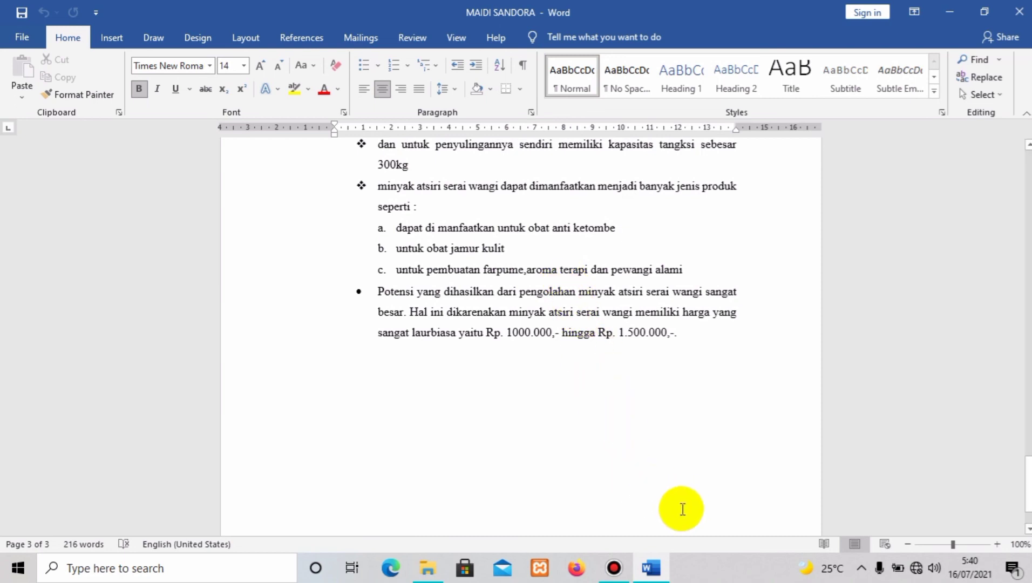
pyautogui.click(615, 571)
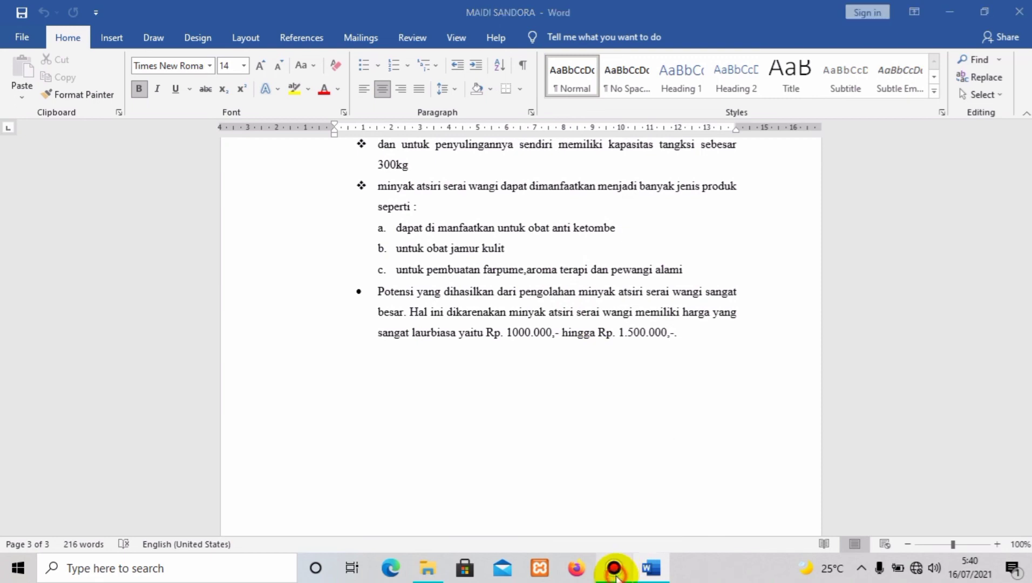